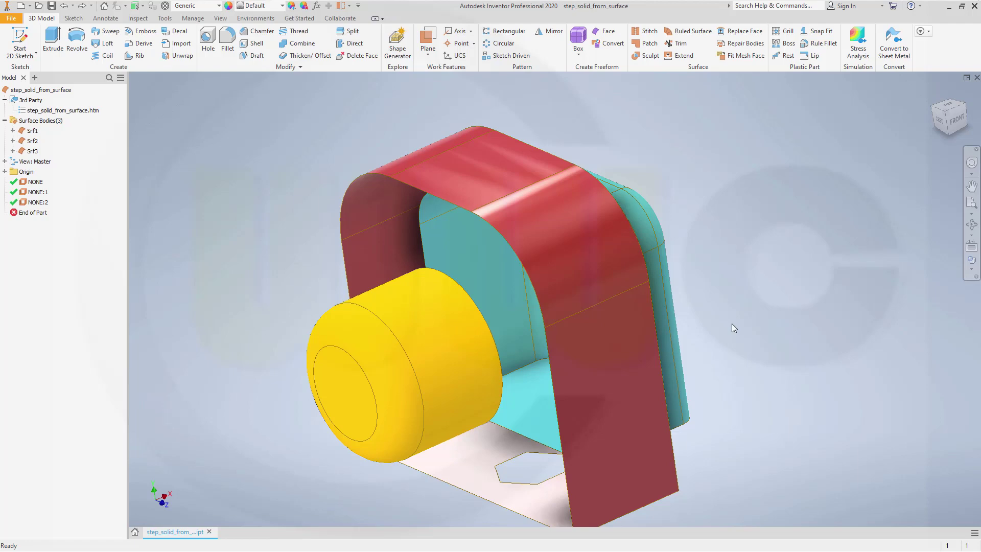
# Hide the yellow cylinder Srf2 and cyan Srf3 bodies, leaving only the red band visible.
pyautogui.moveTo(720, 332)
pyautogui.keyDown('shift'); pyautogui.mouseDown(button='middle')
pyautogui.moveTo(682, 372)
pyautogui.moveTo(668, 368)
pyautogui.moveTo(721, 305)
pyautogui.moveTo(700, 329)
pyautogui.moveTo(661, 336)
pyautogui.moveTo(673, 336)
pyautogui.mouseUp(button='middle'); pyautogui.keyUp('shift')
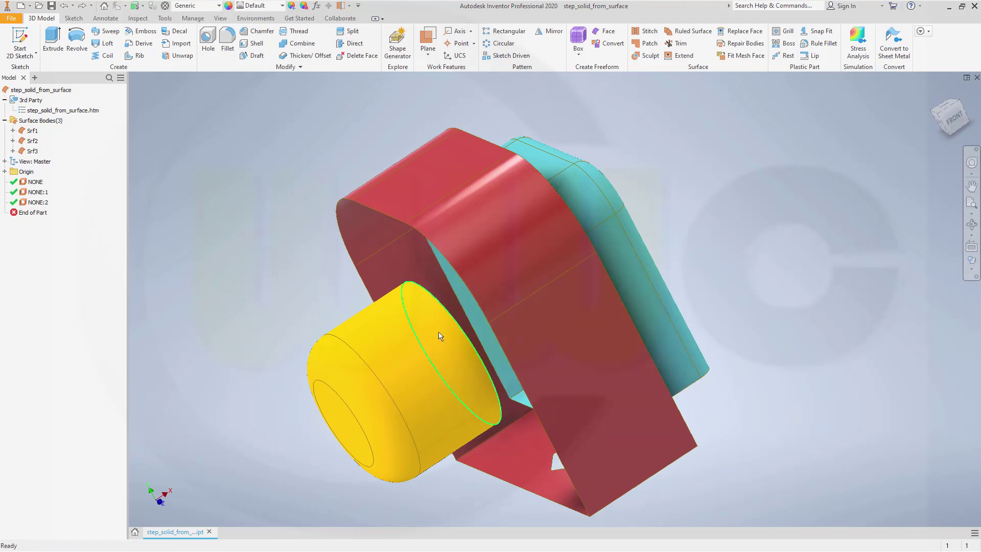
pyautogui.rightClick(32, 144)
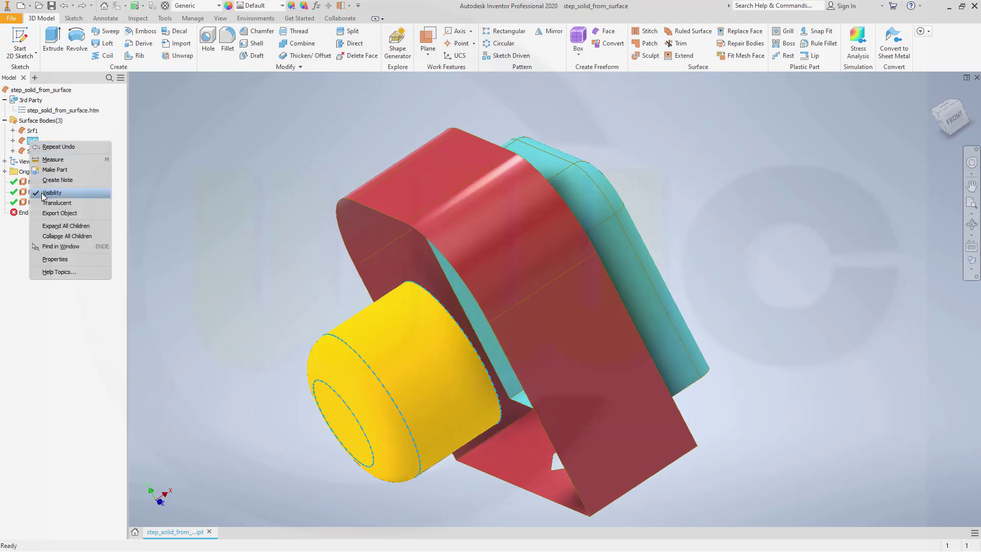
pyautogui.click(42, 193)
pyautogui.rightClick(33, 152)
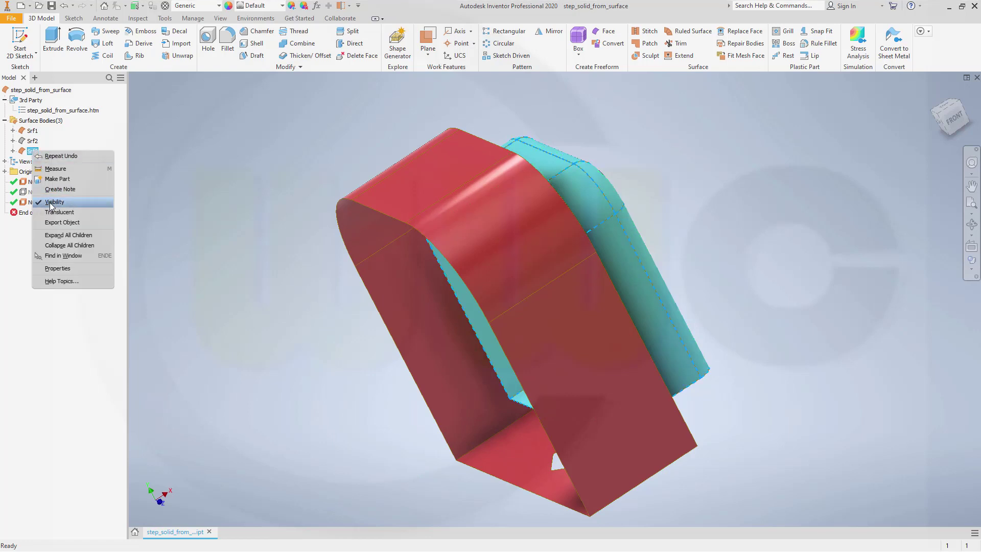
pyautogui.click(54, 202)
pyautogui.moveTo(313, 211)
pyautogui.keyDown('shift'); pyautogui.mouseDown(button='middle')
pyautogui.moveTo(344, 199)
pyautogui.moveTo(350, 217)
pyautogui.mouseUp(button='middle'); pyautogui.keyUp('shift')
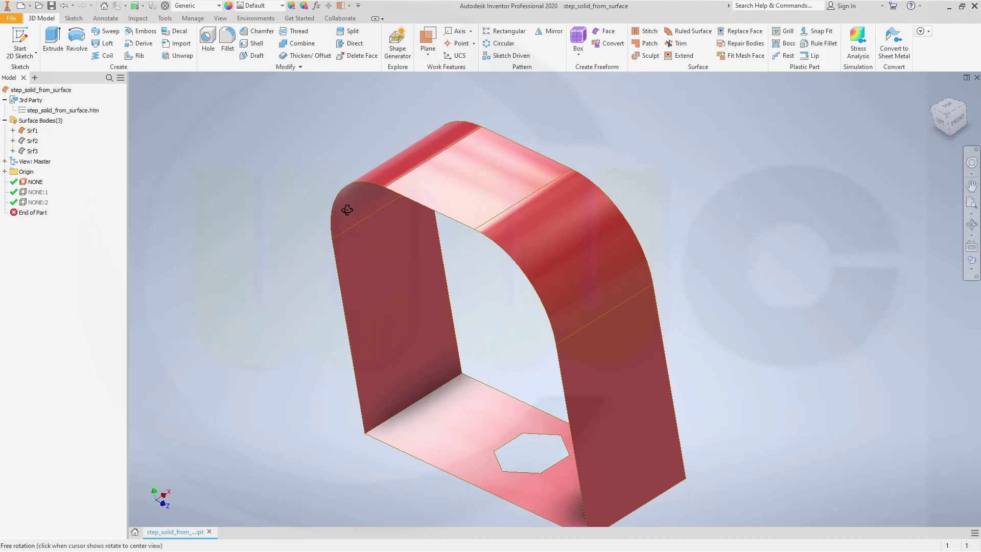
# Thicken the red surface quilt outward by 5 into the new solid body Solid2.
pyautogui.click(296, 57)
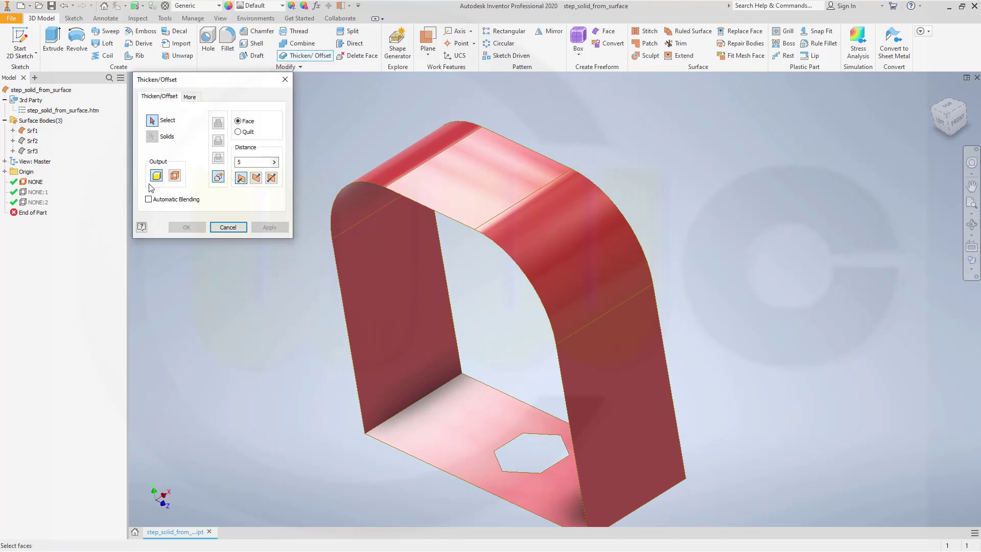
pyautogui.click(238, 132)
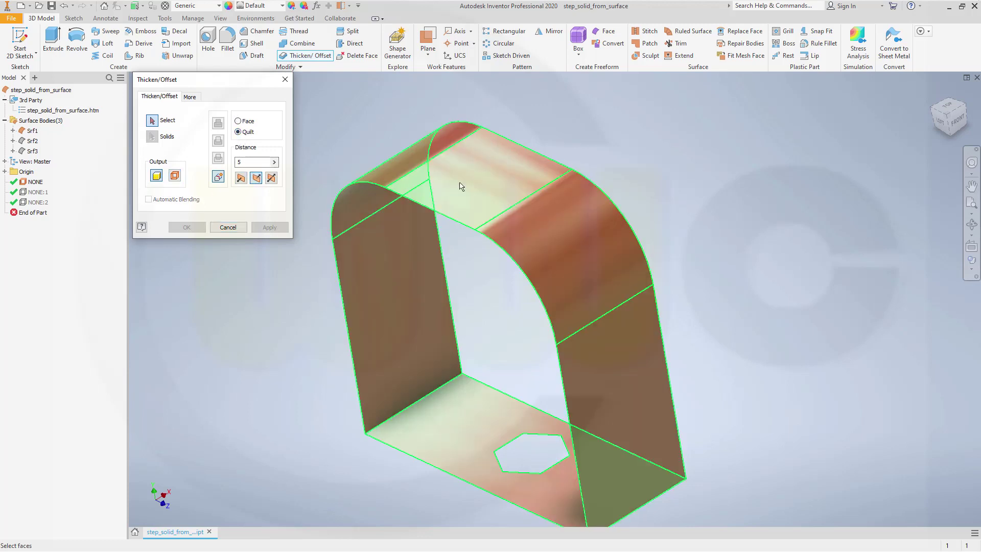
pyautogui.click(577, 165)
pyautogui.keyDown('shift'); pyautogui.moveTo(628, 201); pyautogui.dragTo(642, 182, button='middle'); pyautogui.keyUp('shift')
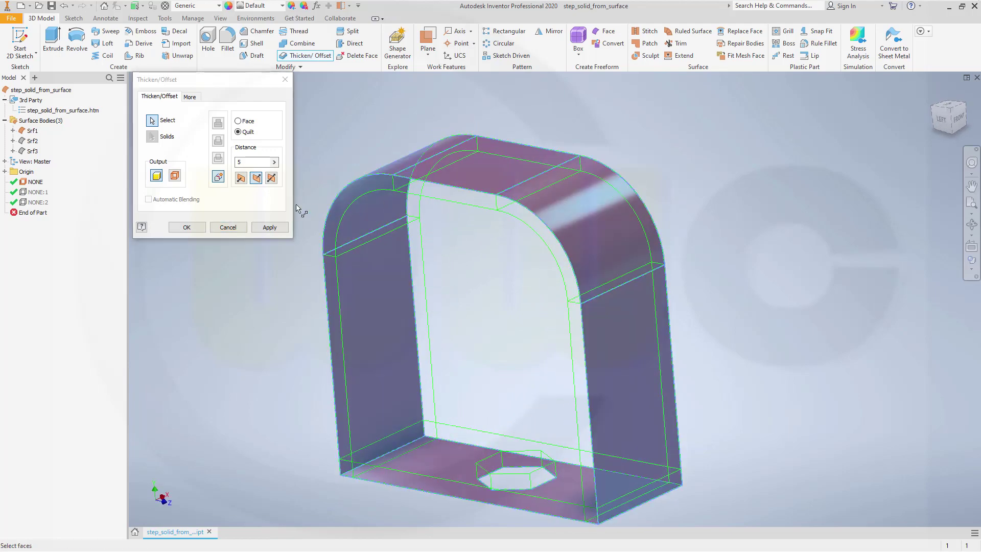
pyautogui.click(241, 179)
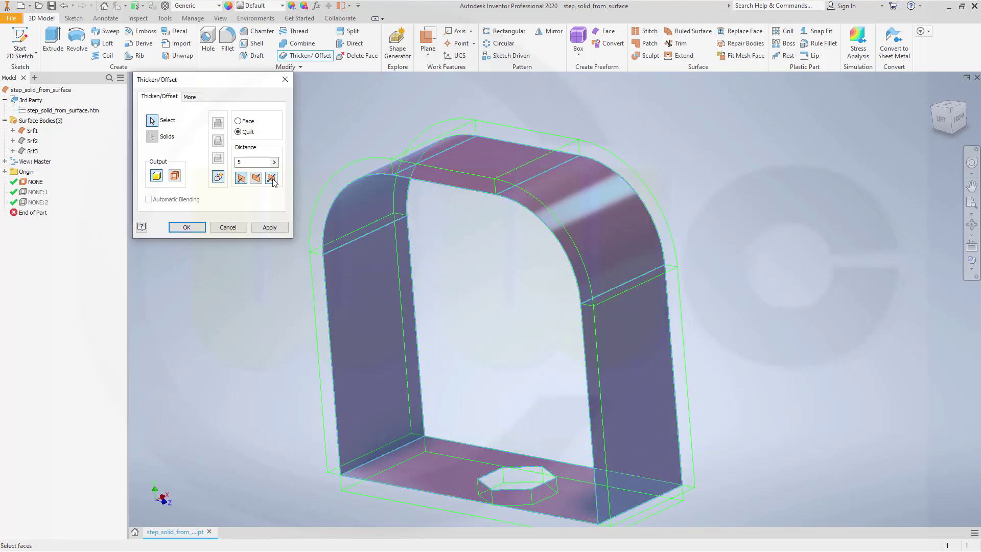
pyautogui.click(187, 227)
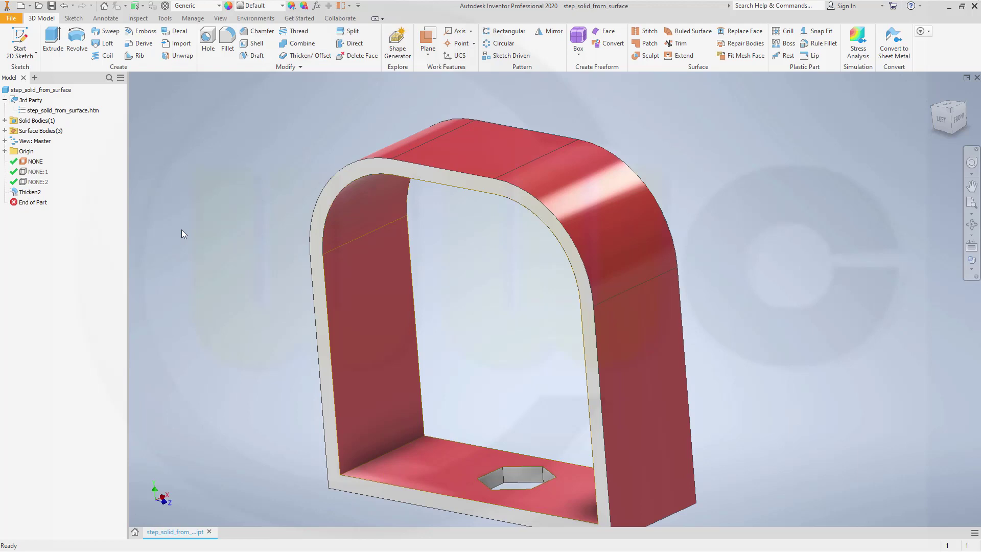
pyautogui.click(5, 121)
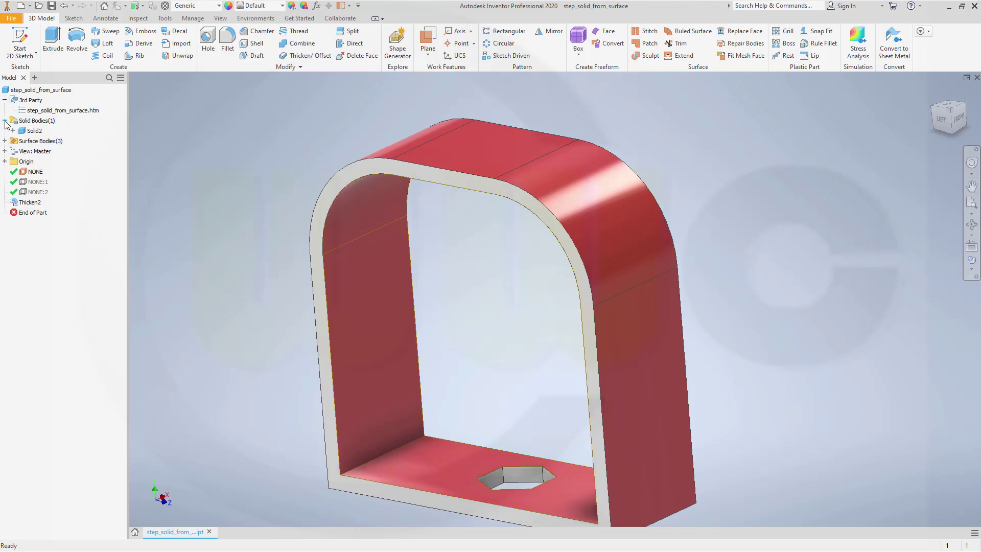
pyautogui.click(31, 131)
# Delete the Thicken2 feature so the red surface is thin and open again.
pyautogui.click(32, 203)
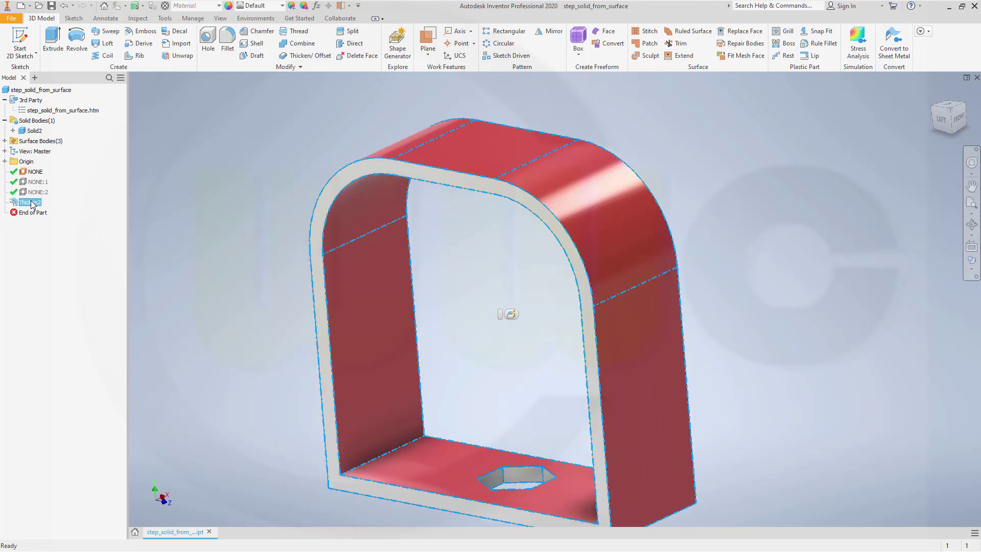
pyautogui.press('Delete')
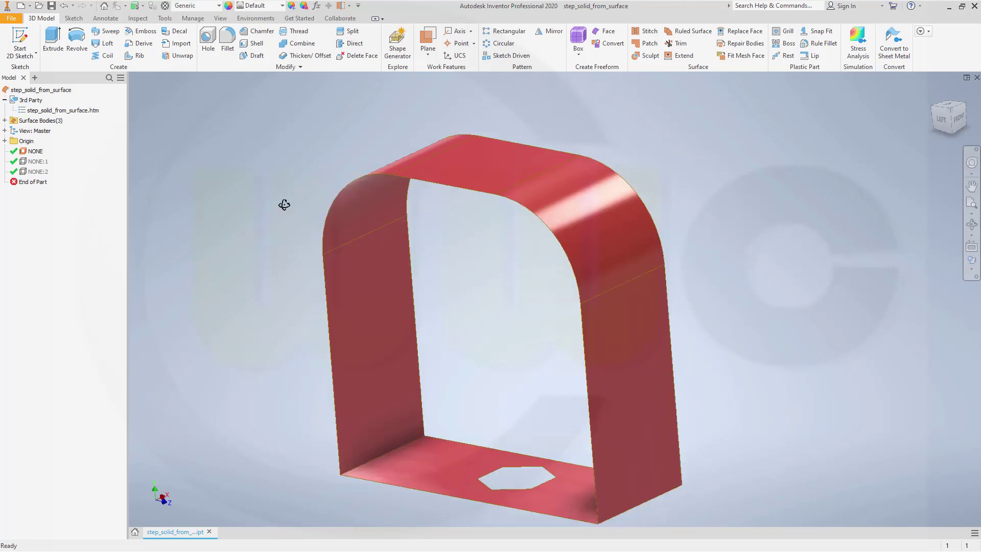
pyautogui.moveTo(284, 205)
pyautogui.keyDown('shift'); pyautogui.mouseDown(button='middle')
pyautogui.moveTo(439, 263)
pyautogui.moveTo(476, 225)
pyautogui.moveTo(430, 262)
pyautogui.mouseUp(button='middle'); pyautogui.keyUp('shift')
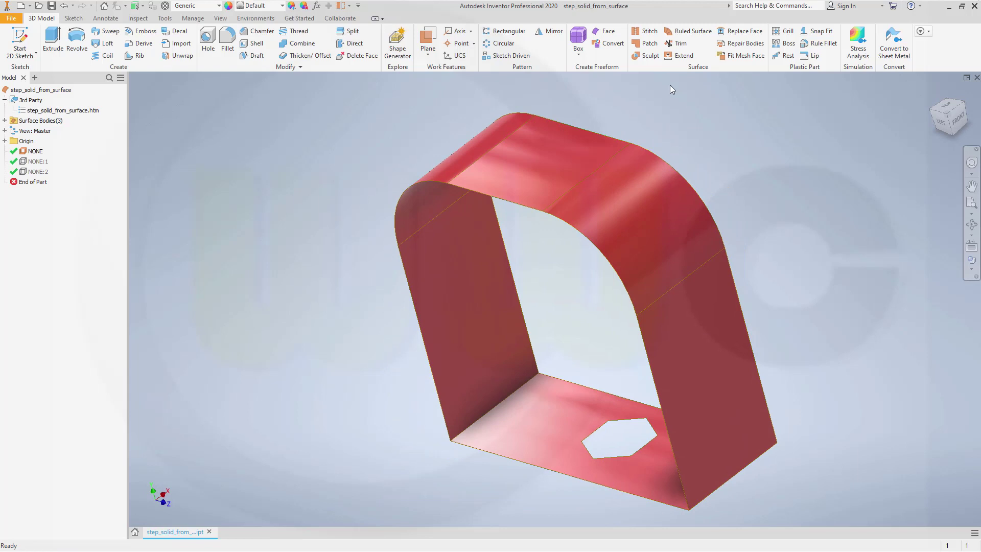
# Add three boundary patches capping the red band's two open sides and hexagon hole.
pyautogui.click(648, 43)
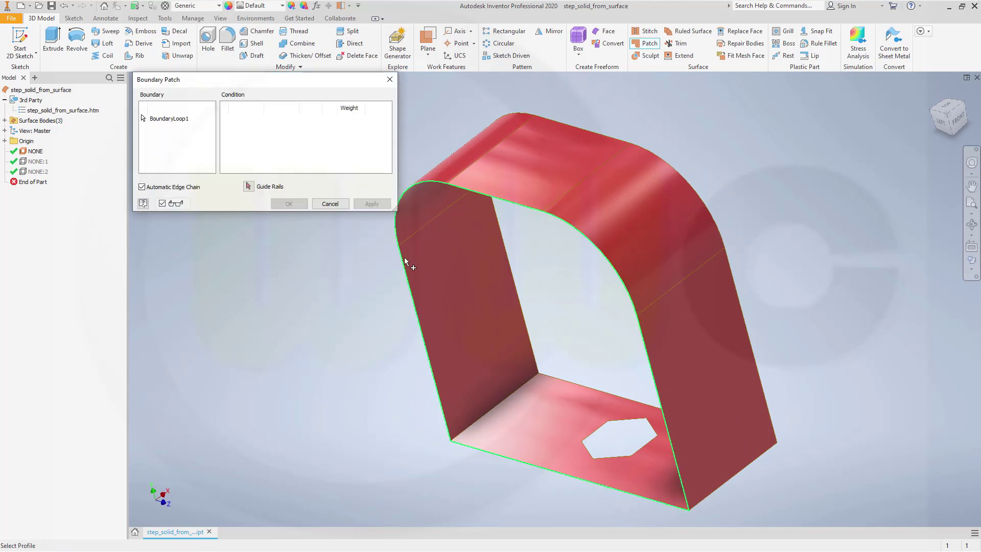
pyautogui.click(404, 257)
pyautogui.click(369, 205)
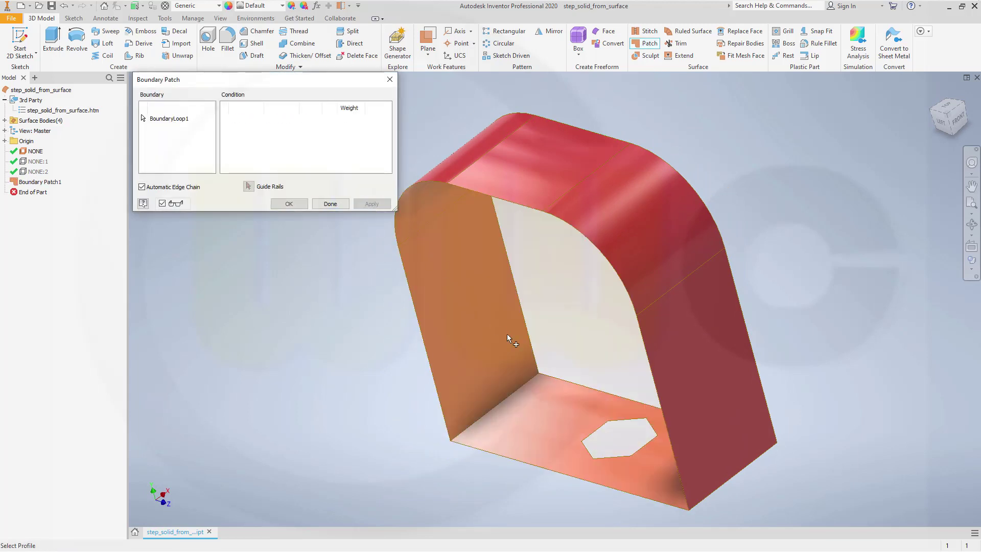
pyautogui.click(637, 423)
pyautogui.press('Return')
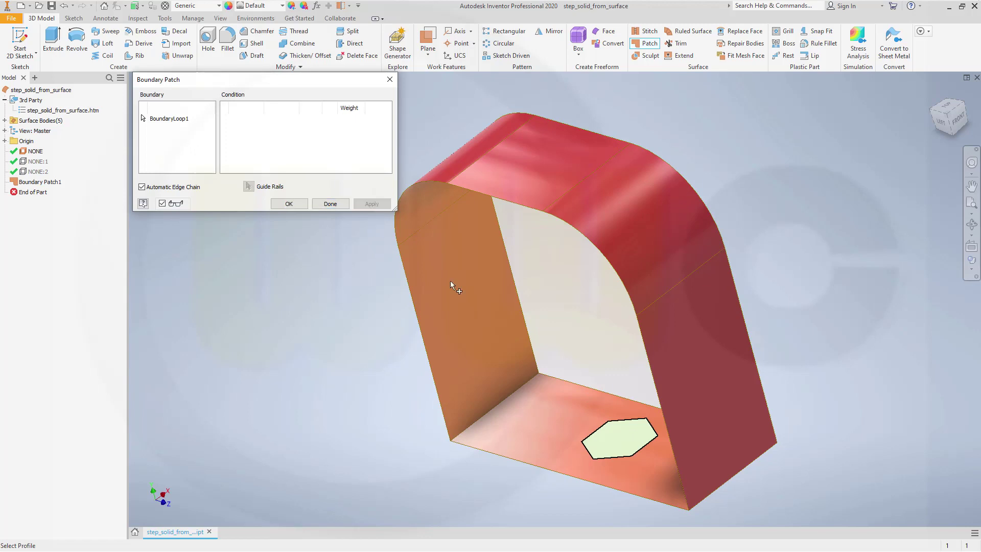
pyautogui.click(514, 287)
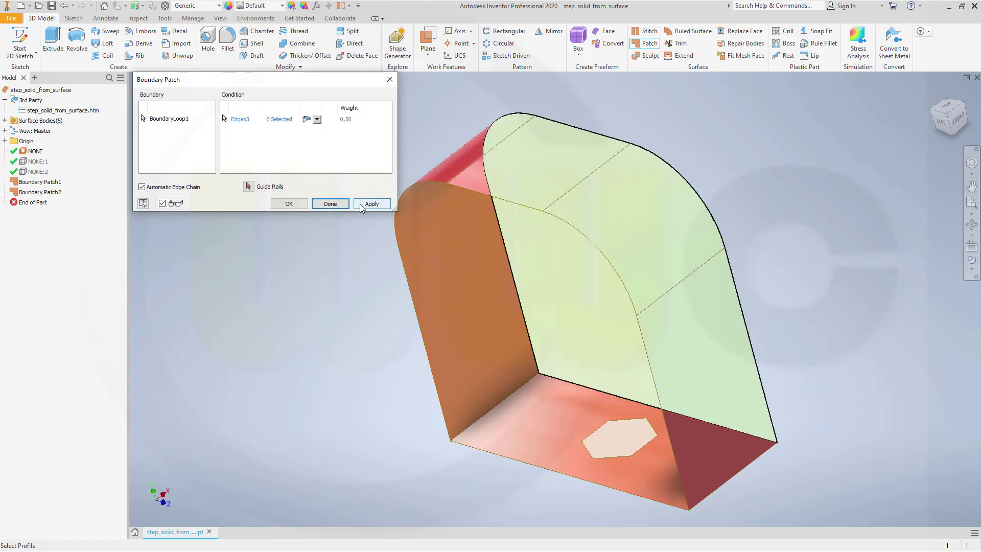
pyautogui.click(360, 203)
pyautogui.click(335, 206)
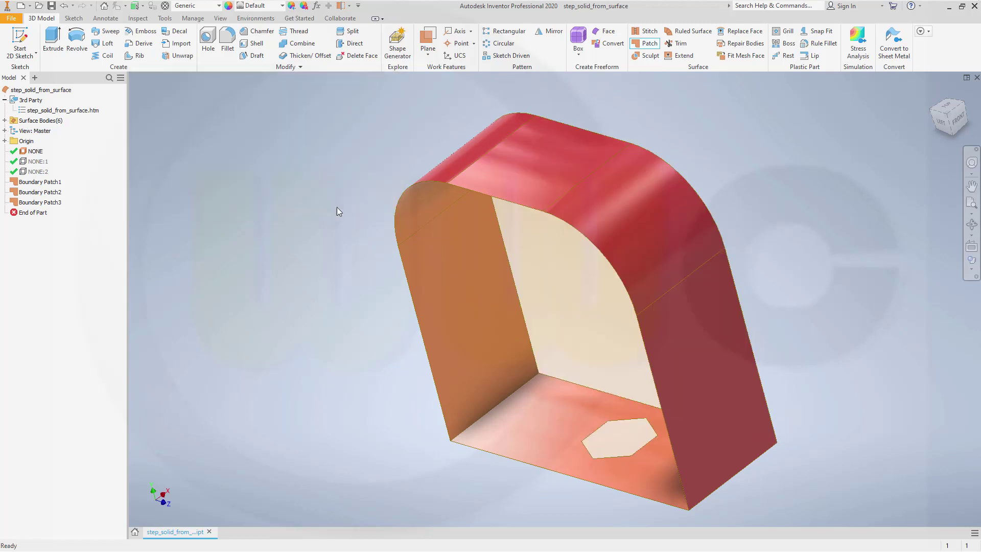
pyautogui.moveTo(337, 207)
pyautogui.keyDown('shift'); pyautogui.mouseDown(button='middle')
pyautogui.moveTo(500, 271)
pyautogui.moveTo(208, 223)
pyautogui.mouseUp(button='middle'); pyautogui.keyUp('shift')
# Turn off Translucent on Boundary Patch1–3 so they show as opaque yellow faces.
pyautogui.click(40, 182)
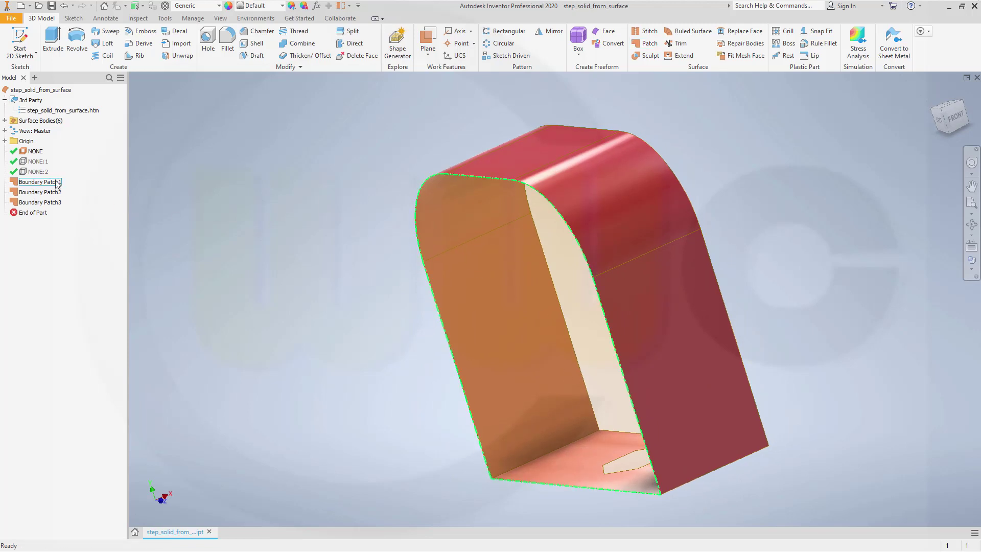
pyautogui.keyDown('shift'); pyautogui.click(40, 202); pyautogui.keyUp('shift')
pyautogui.rightClick(58, 203)
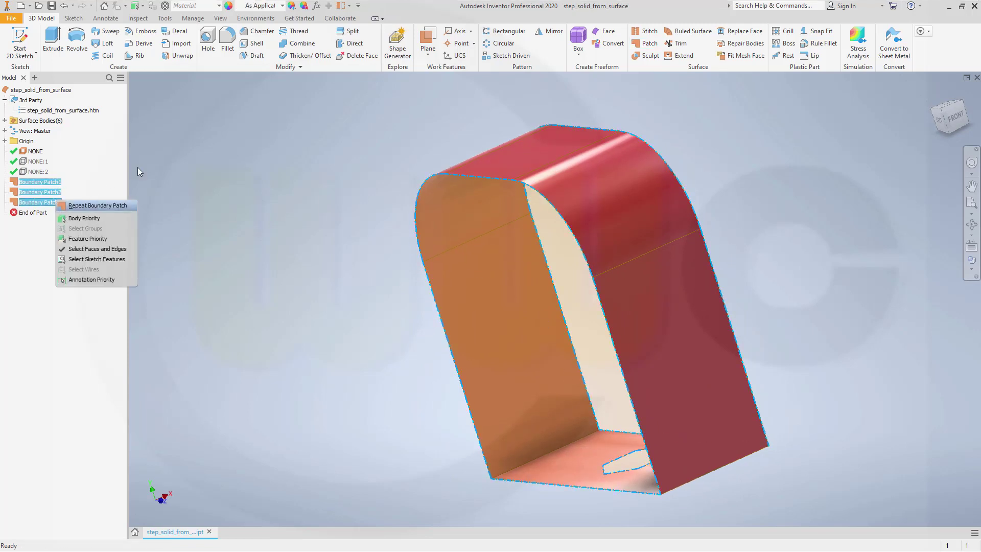
pyautogui.rightClick(58, 195)
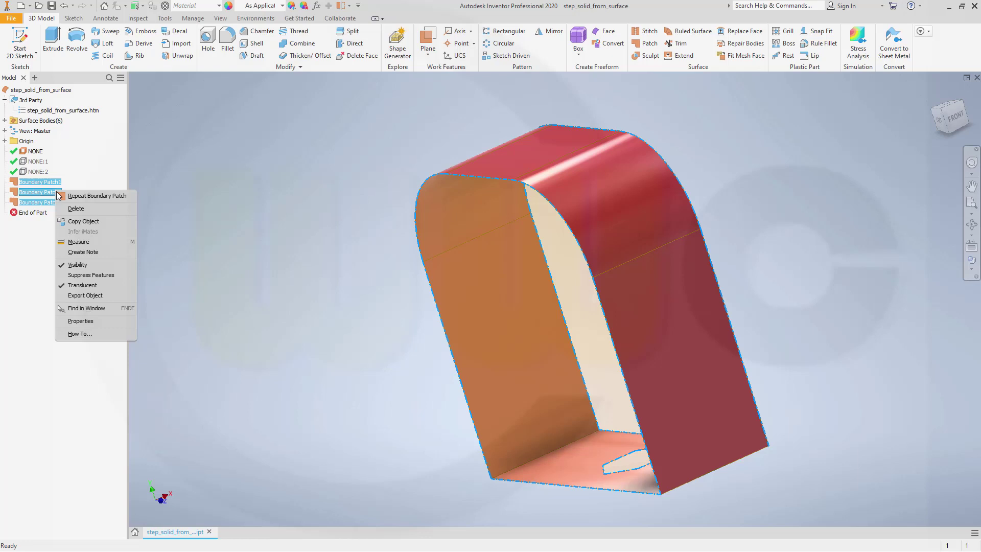
pyautogui.click(82, 285)
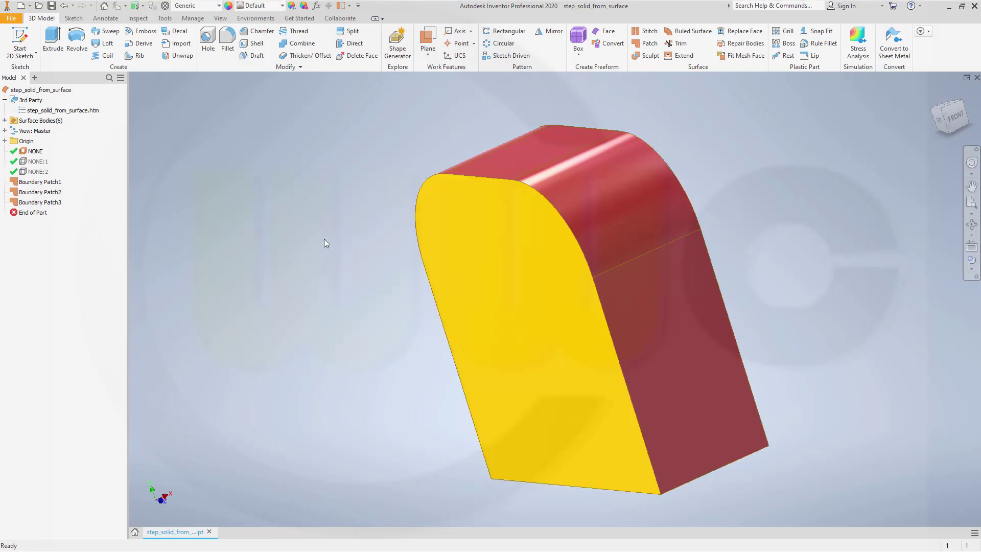
pyautogui.moveTo(325, 240)
pyautogui.keyDown('shift'); pyautogui.mouseDown(button='middle')
pyautogui.moveTo(272, 186)
pyautogui.moveTo(342, 217)
pyautogui.moveTo(292, 247)
pyautogui.moveTo(319, 213)
pyautogui.moveTo(313, 250)
pyautogui.moveTo(276, 259)
pyautogui.moveTo(253, 226)
pyautogui.moveTo(257, 212)
pyautogui.moveTo(256, 243)
pyautogui.moveTo(287, 240)
pyautogui.moveTo(500, 170)
pyautogui.moveTo(503, 214)
pyautogui.mouseUp(button='middle'); pyautogui.keyUp('shift')
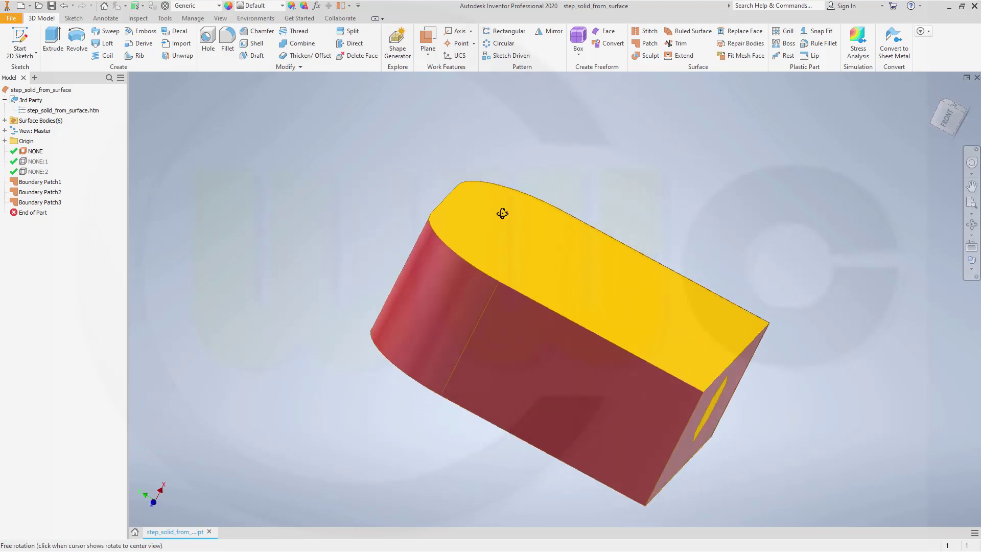
# Stitch the yellow patches and red band surface into one closed solid.
pyautogui.click(647, 32)
pyautogui.click(654, 235)
pyautogui.click(570, 364)
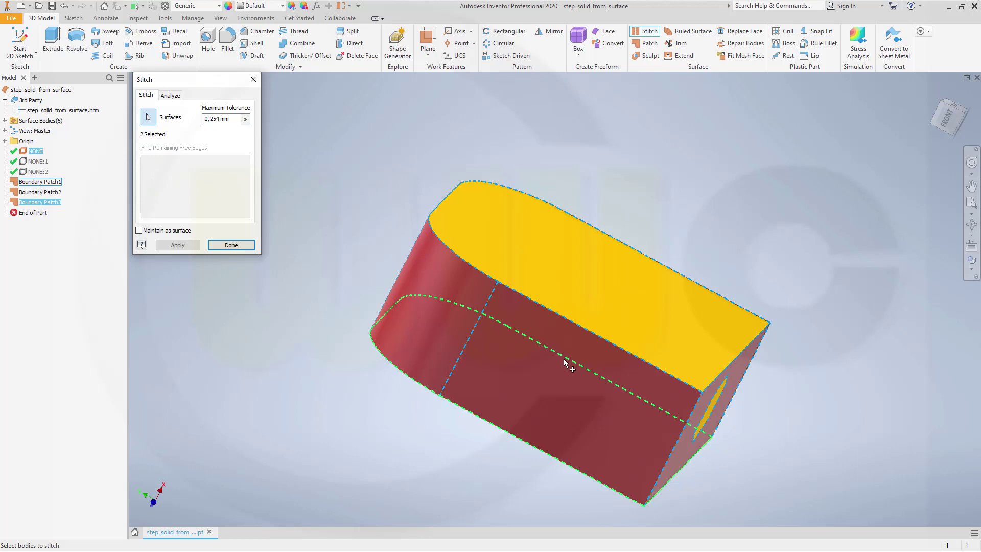
pyautogui.click(709, 411)
pyautogui.moveTo(621, 392)
pyautogui.keyDown('shift'); pyautogui.mouseDown(button='middle')
pyautogui.moveTo(602, 314)
pyautogui.moveTo(580, 350)
pyautogui.mouseUp(button='middle'); pyautogui.keyUp('shift')
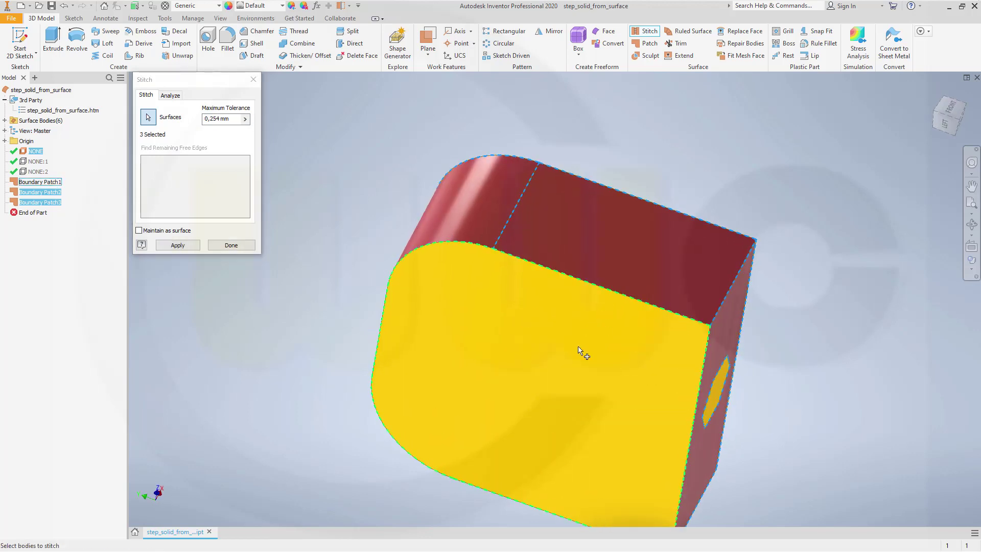
pyautogui.click(178, 245)
pyautogui.click(231, 245)
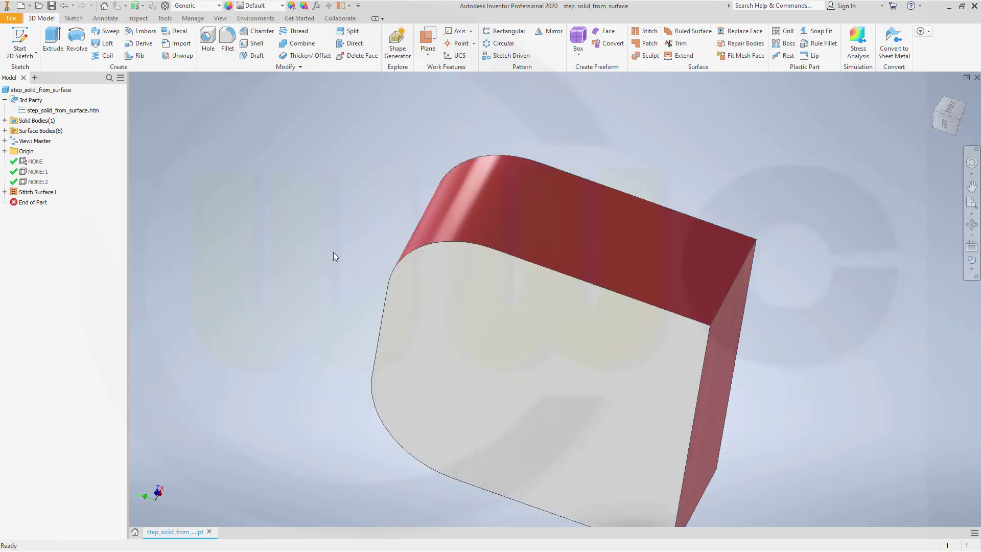
pyautogui.keyDown('shift'); pyautogui.moveTo(336, 251); pyautogui.dragTo(340, 257, button='middle'); pyautogui.keyUp('shift')
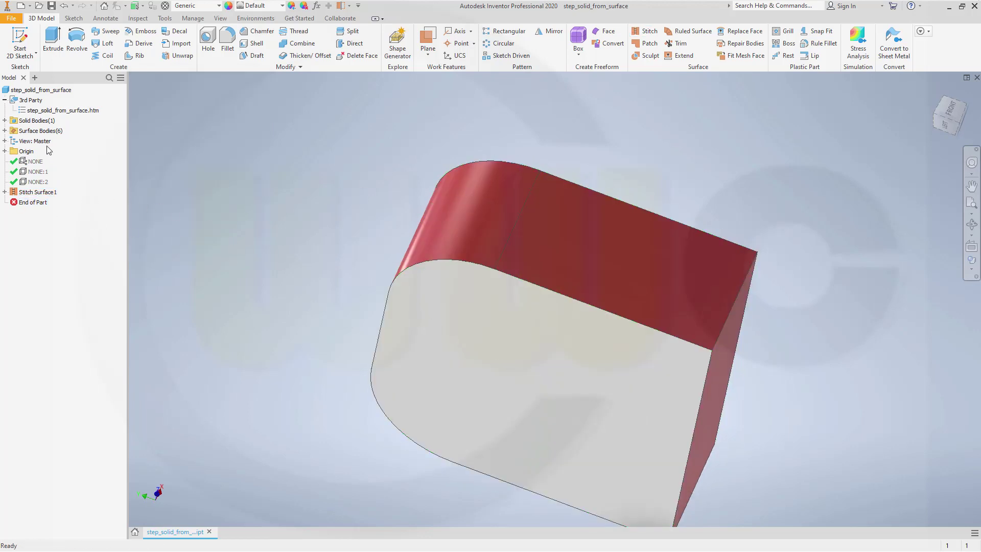
# Select Solid3 under Solid Bodies and expand Surface Bodies to list Srf1–Srf6.
pyautogui.click(6, 120)
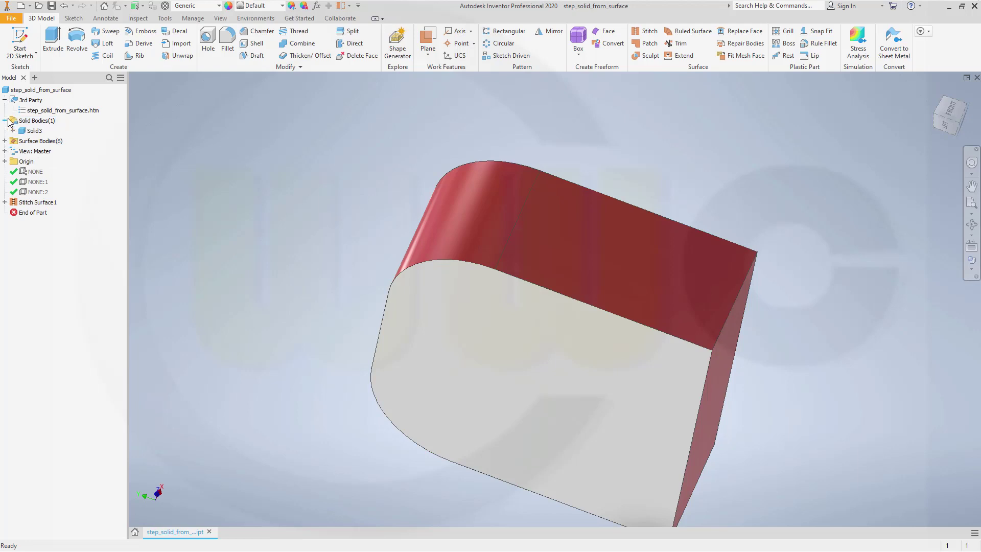
pyautogui.click(34, 131)
pyautogui.scroll(-3, 263, 238)
pyautogui.scroll(4, 534, 284)
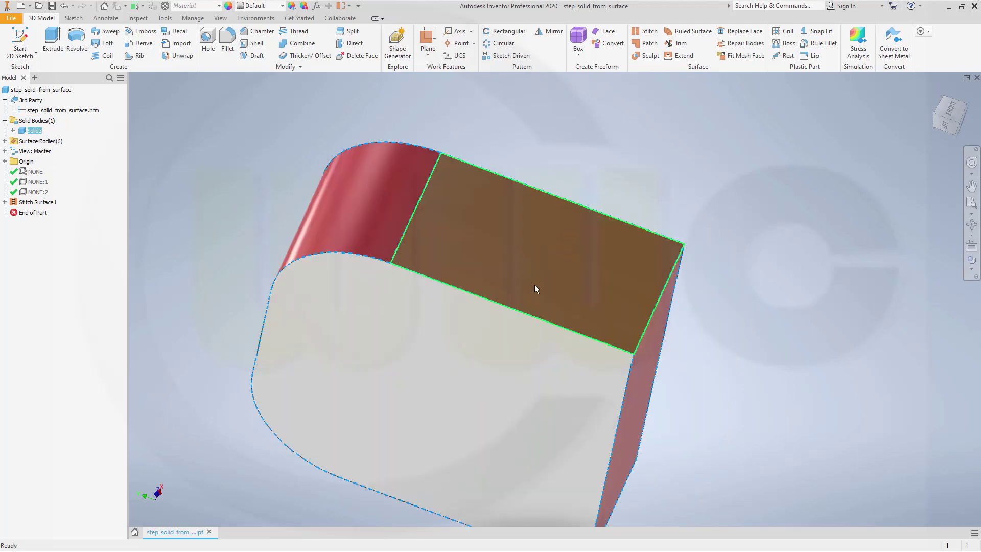
pyautogui.moveTo(534, 284)
pyautogui.keyDown('shift'); pyautogui.mouseDown(button='middle')
pyautogui.moveTo(609, 373)
pyautogui.moveTo(526, 354)
pyautogui.moveTo(547, 317)
pyautogui.moveTo(562, 318)
pyautogui.moveTo(563, 293)
pyautogui.mouseUp(button='middle'); pyautogui.keyUp('shift')
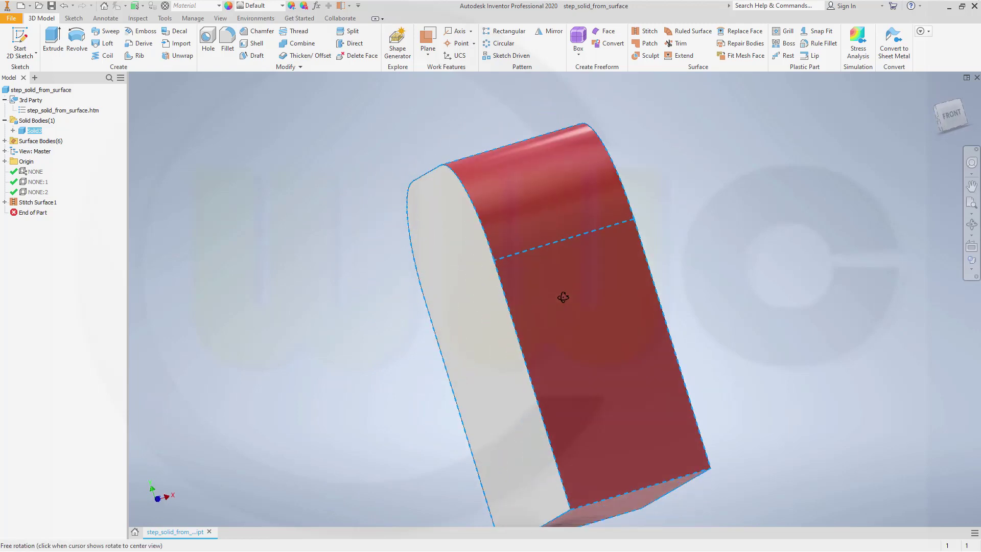
pyautogui.click(5, 141)
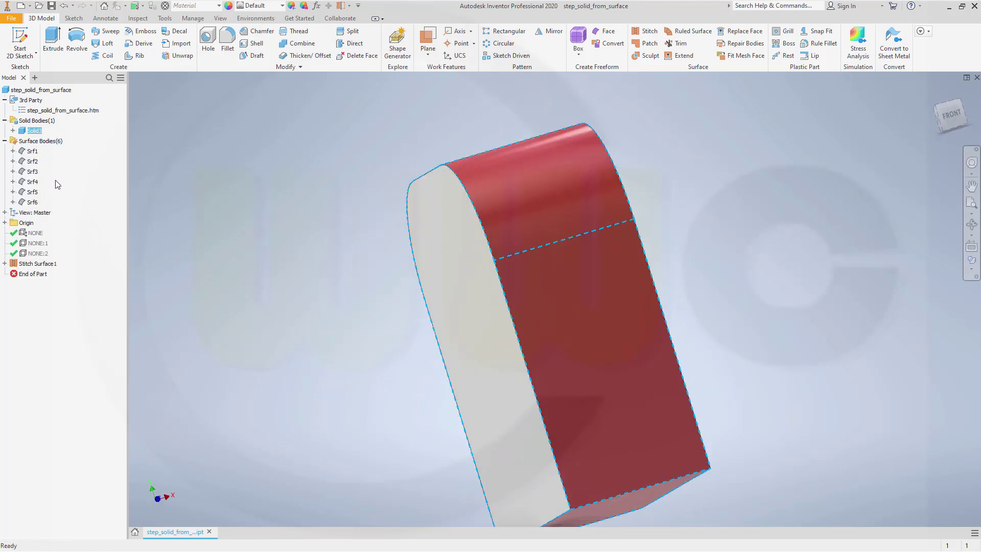
# Turn visibility back on for Srf2 and Srf3 beside the stitched solid.
pyautogui.rightClick(32, 163)
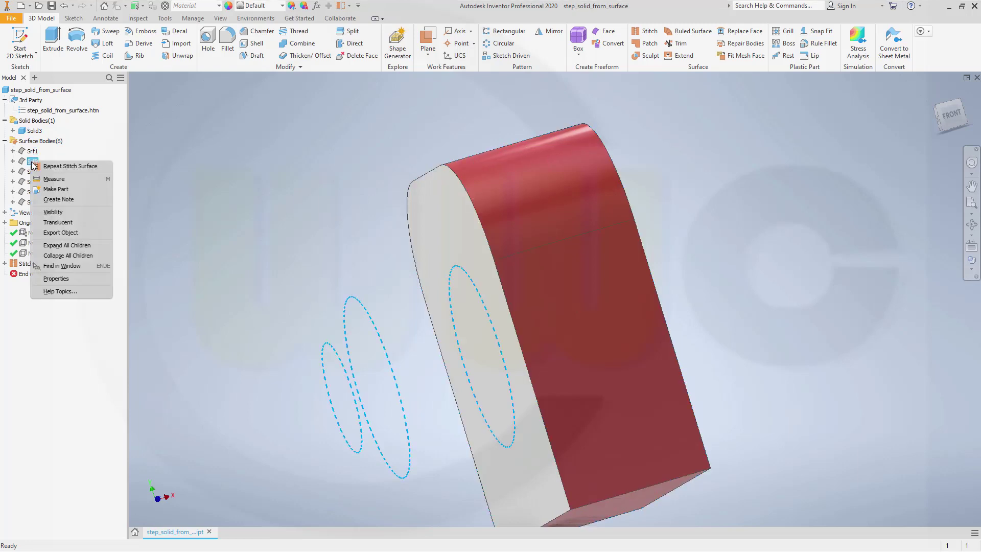
pyautogui.click(56, 213)
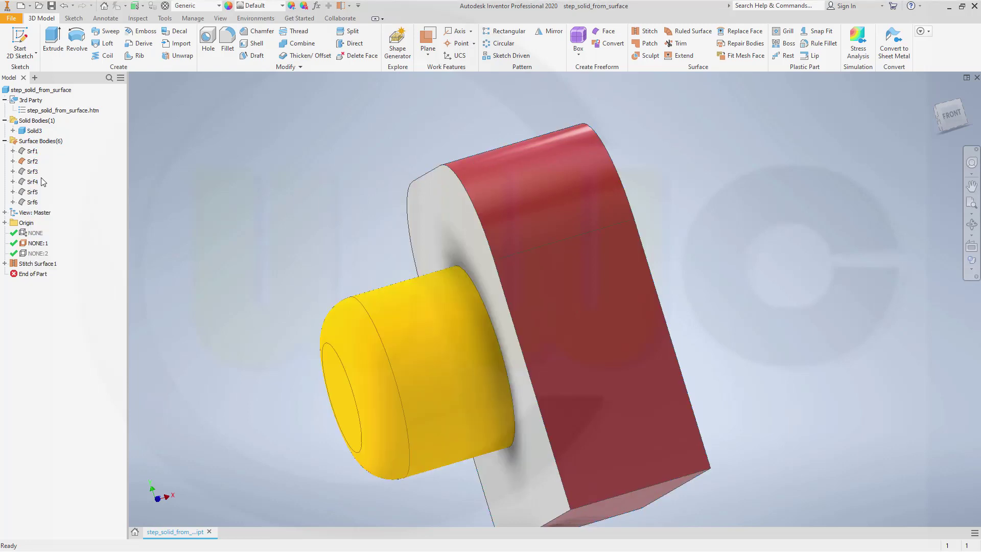
pyautogui.rightClick(32, 172)
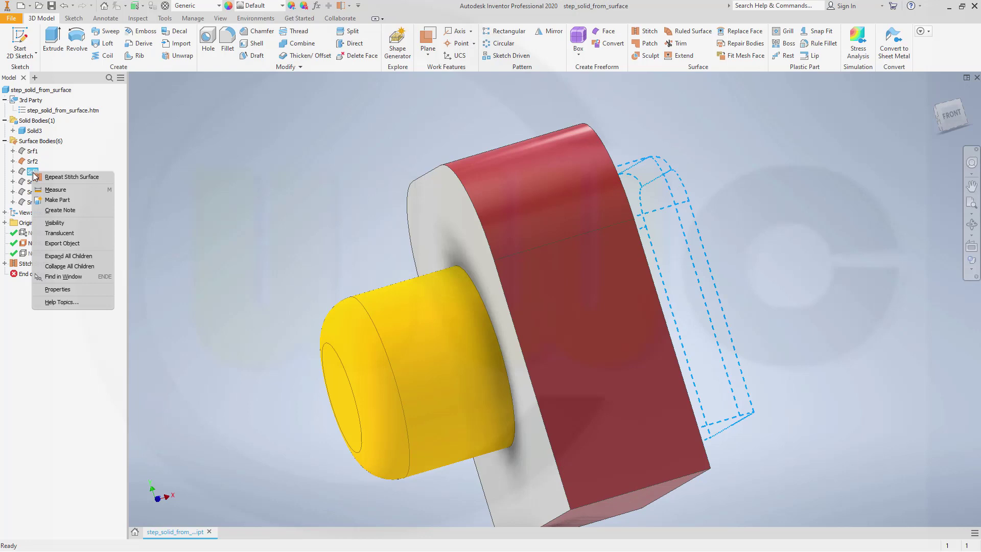
pyautogui.click(57, 223)
pyautogui.moveTo(345, 212)
pyautogui.keyDown('shift'); pyautogui.mouseDown(button='middle')
pyautogui.moveTo(318, 227)
pyautogui.moveTo(647, 312)
pyautogui.mouseUp(button='middle'); pyautogui.keyUp('shift')
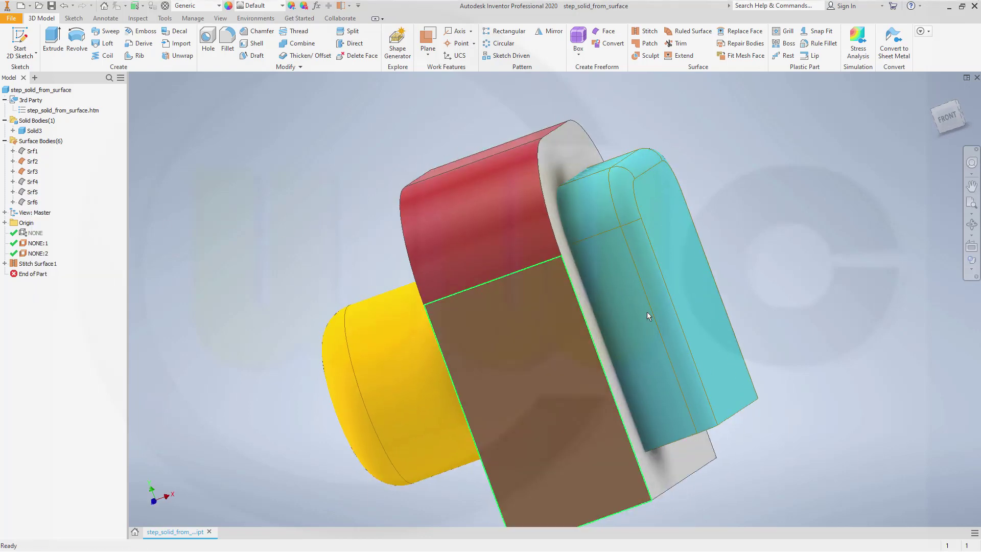
pyautogui.moveTo(486, 278)
pyautogui.keyDown('shift'); pyautogui.mouseDown(button='middle')
pyautogui.moveTo(525, 271)
pyautogui.moveTo(511, 297)
pyautogui.mouseUp(button='middle'); pyautogui.keyUp('shift')
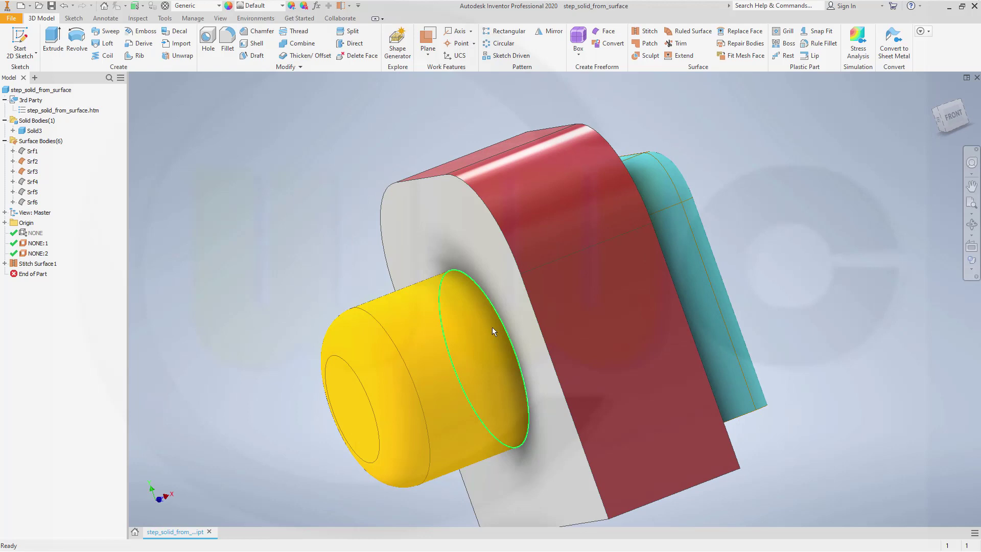
pyautogui.moveTo(319, 225); pyautogui.dragTo(292, 197, button='middle')
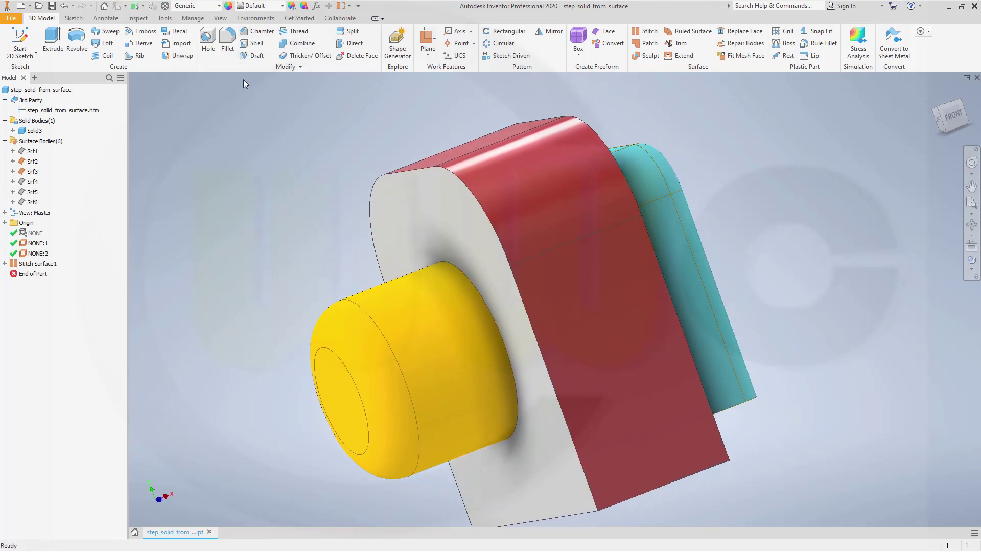
pyautogui.click(222, 19)
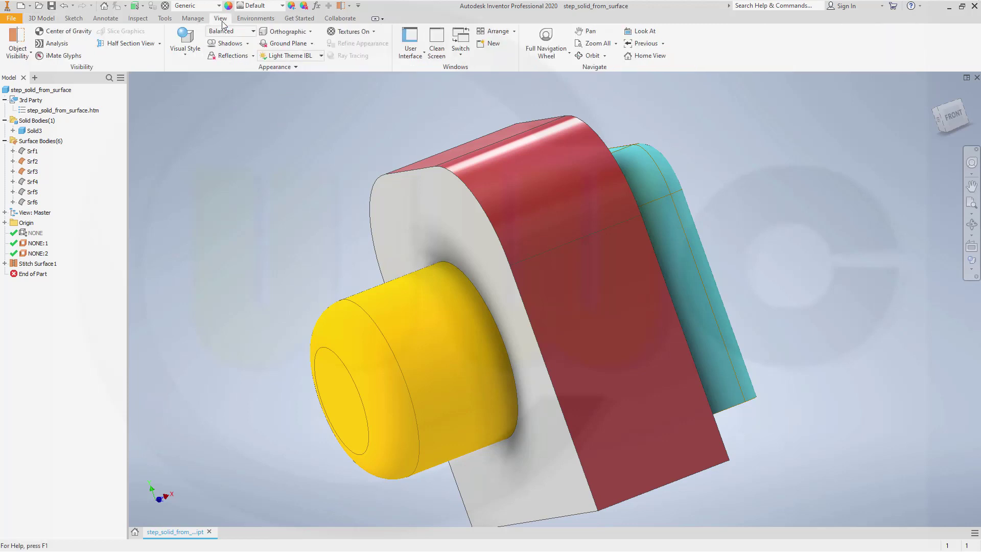
pyautogui.click(186, 53)
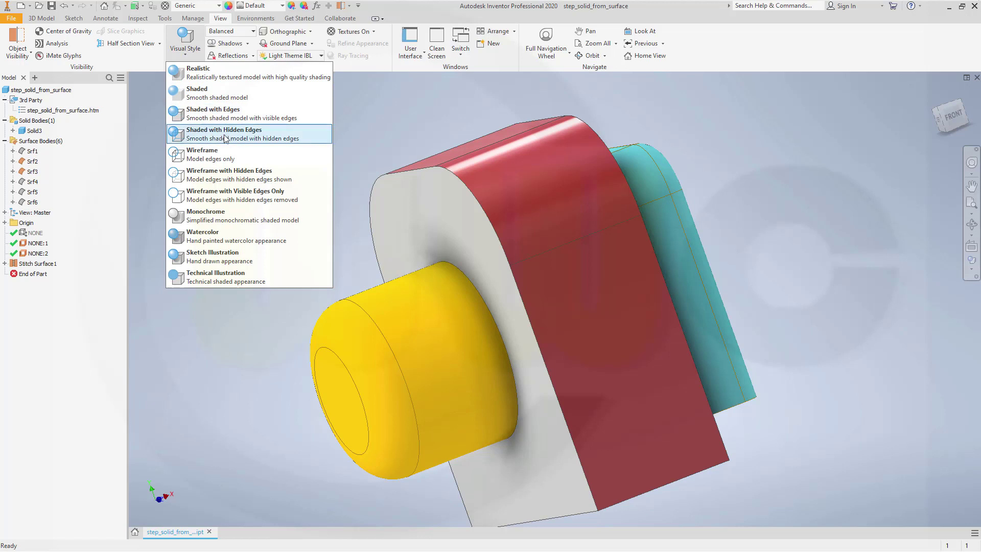
pyautogui.click(406, 111)
pyautogui.moveTo(422, 115)
pyautogui.keyDown('shift'); pyautogui.mouseDown(button='middle')
pyautogui.moveTo(435, 200)
pyautogui.moveTo(394, 213)
pyautogui.mouseUp(button='middle'); pyautogui.keyUp('shift')
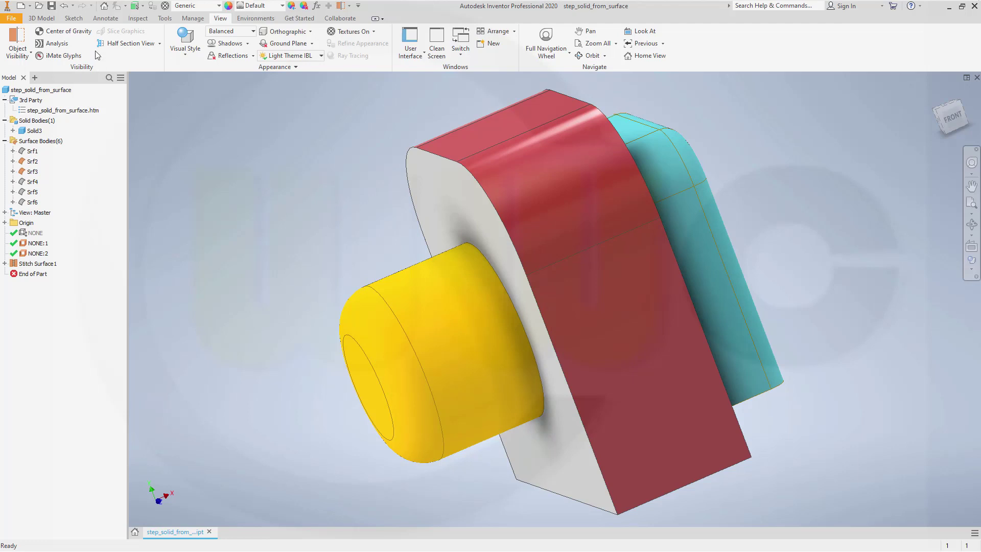
pyautogui.click(41, 19)
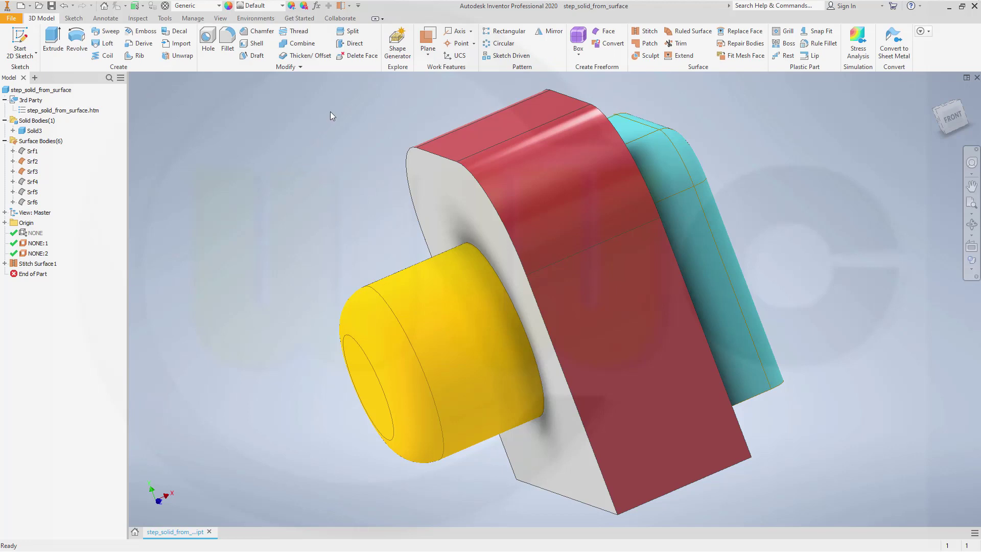
# Sculpt the yellow cylinder surface into Solid3, adding it to the solid.
pyautogui.click(647, 55)
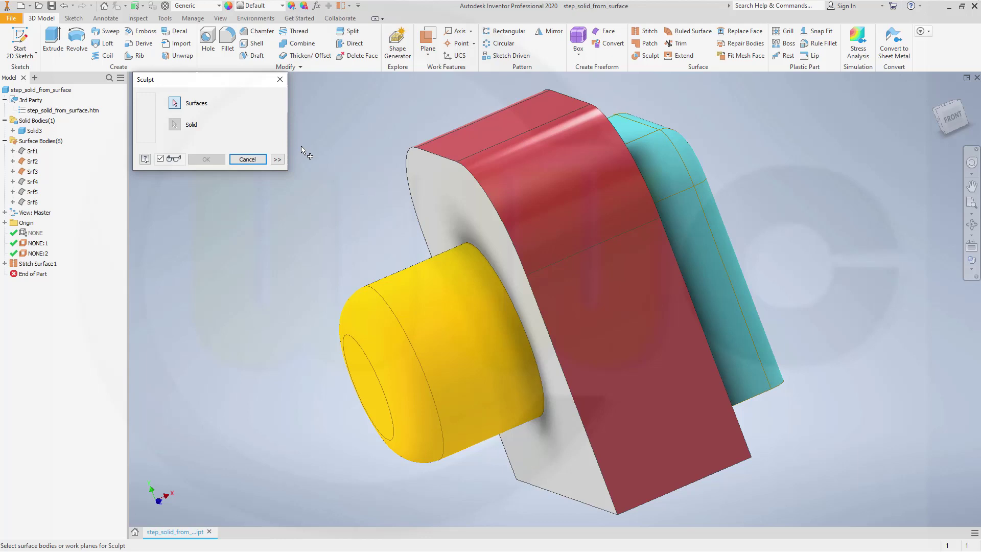
pyautogui.click(370, 285)
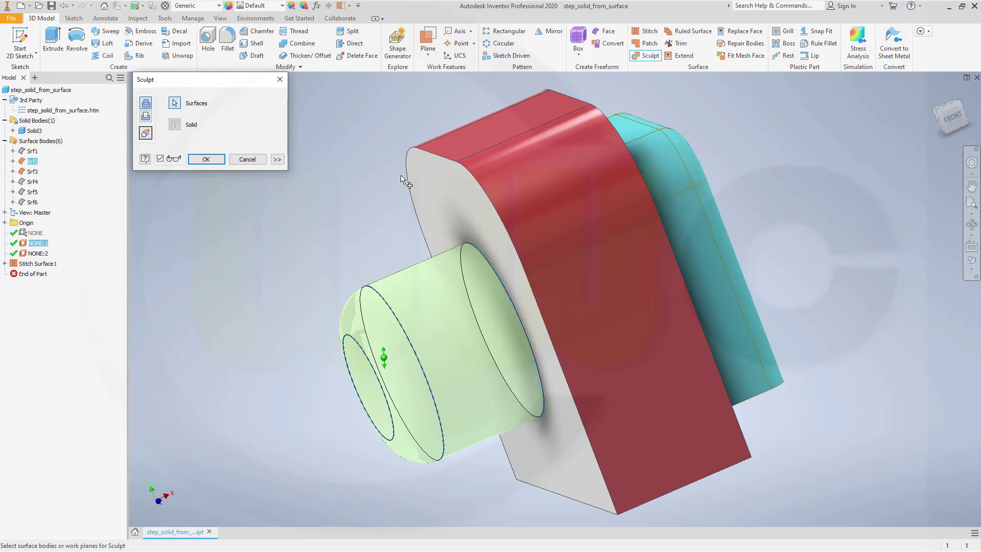
pyautogui.click(206, 159)
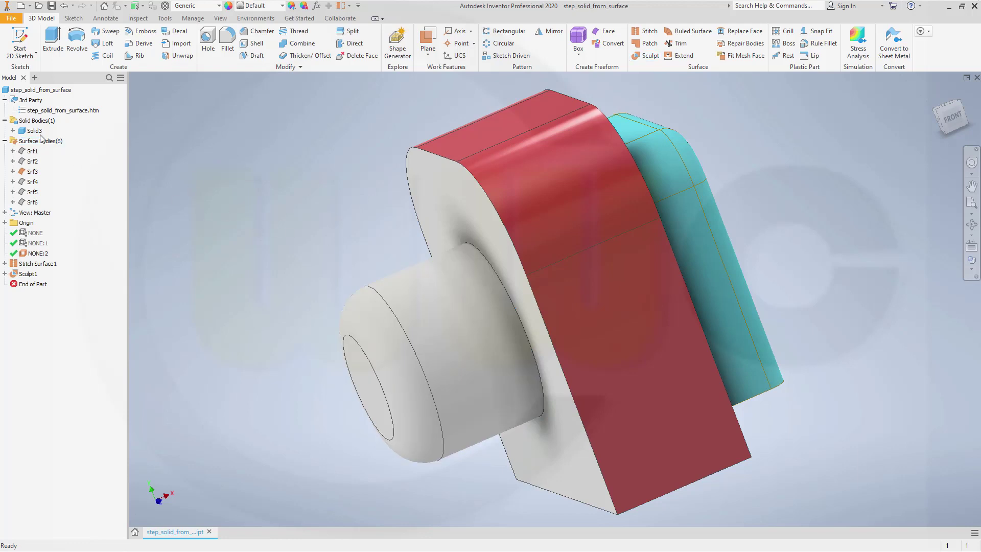
pyautogui.click(32, 132)
# Sculpt the cyan Srf3 surface into the solid as a second addition.
pyautogui.click(36, 174)
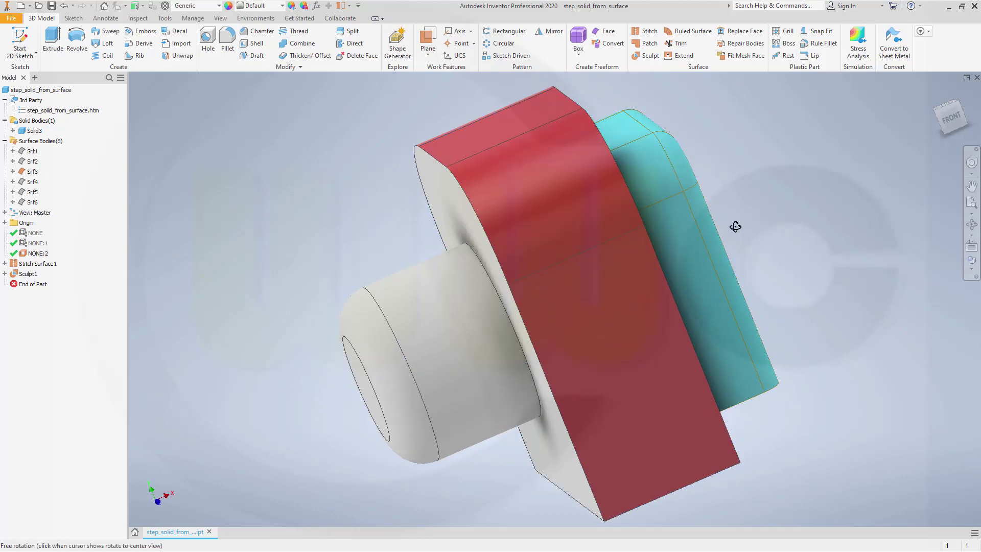
pyautogui.keyDown('shift'); pyautogui.moveTo(757, 188); pyautogui.dragTo(726, 195, button='middle'); pyautogui.keyUp('shift')
pyautogui.click(647, 57)
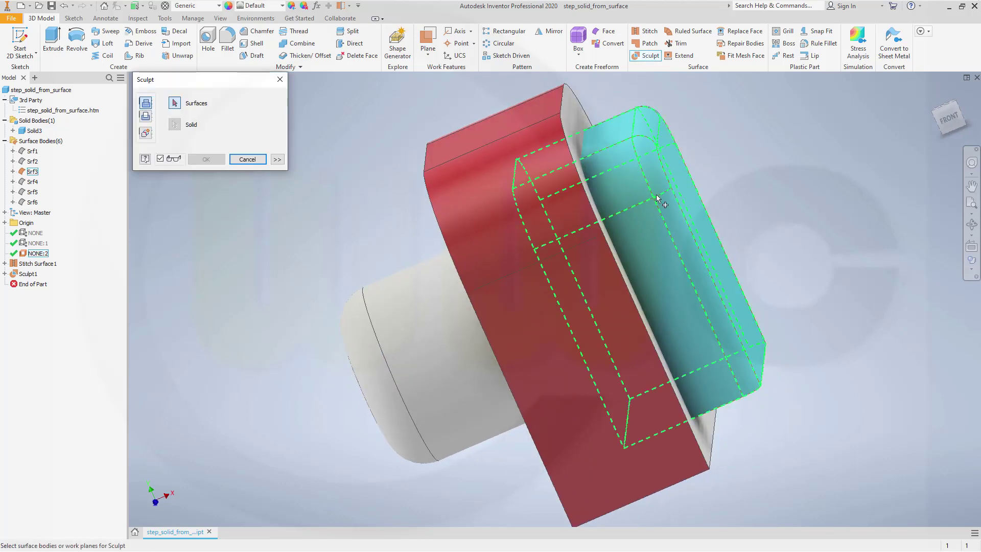
pyautogui.click(670, 204)
pyautogui.click(206, 159)
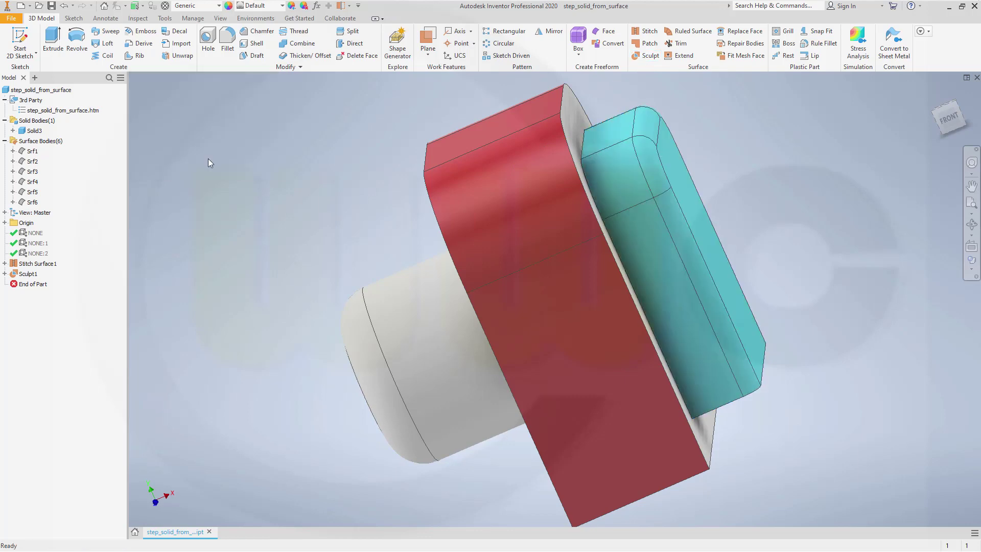
pyautogui.click(32, 132)
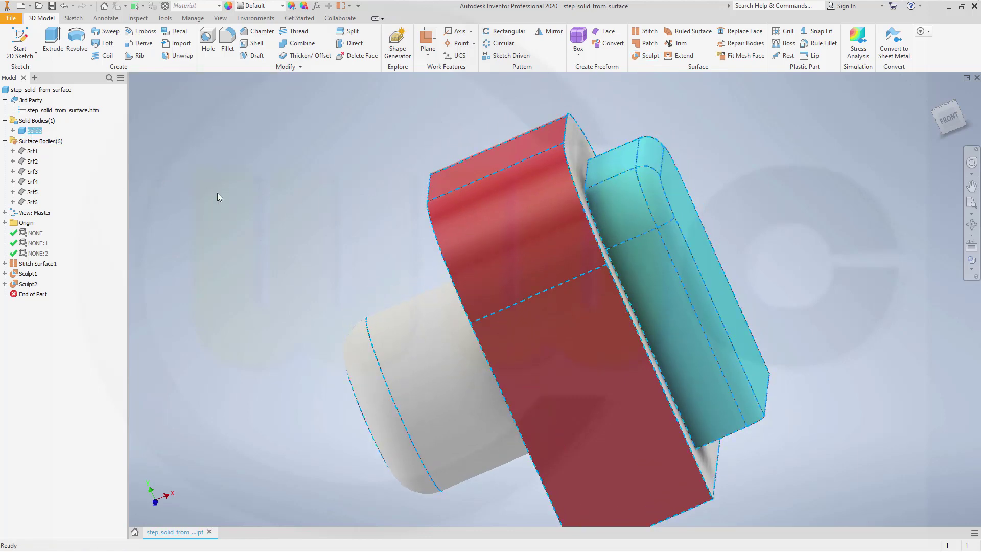
pyautogui.moveTo(218, 195)
pyautogui.keyDown('shift'); pyautogui.mouseDown(button='middle')
pyautogui.moveTo(324, 184)
pyautogui.moveTo(362, 146)
pyautogui.moveTo(342, 194)
pyautogui.moveTo(267, 197)
pyautogui.moveTo(274, 221)
pyautogui.moveTo(324, 221)
pyautogui.moveTo(337, 171)
pyautogui.moveTo(372, 208)
pyautogui.moveTo(386, 240)
pyautogui.moveTo(397, 219)
pyautogui.moveTo(359, 189)
pyautogui.moveTo(300, 193)
pyautogui.moveTo(300, 175)
pyautogui.moveTo(358, 217)
pyautogui.mouseUp(button='middle'); pyautogui.keyUp('shift')
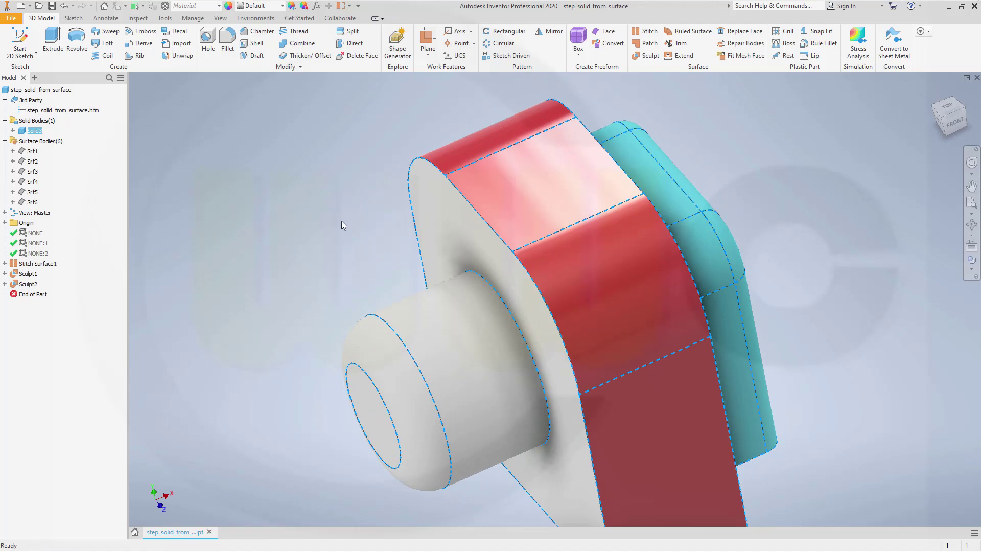
pyautogui.scroll(-3, 370, 271)
pyautogui.moveTo(427, 279); pyautogui.dragTo(507, 281, button='middle')
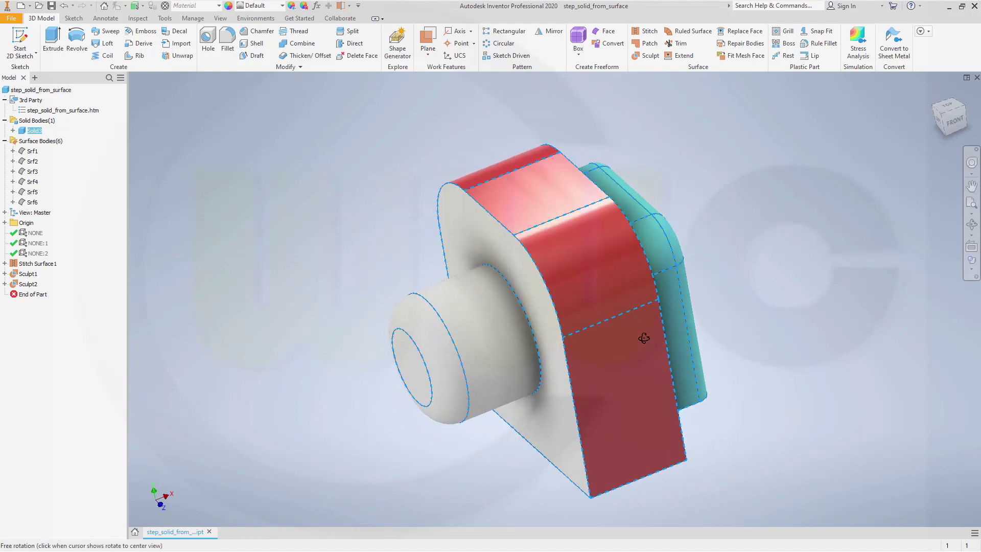
pyautogui.moveTo(644, 338)
pyautogui.mouseDown()
pyautogui.moveTo(654, 307)
pyautogui.moveTo(667, 343)
pyautogui.moveTo(658, 342)
pyautogui.mouseUp()
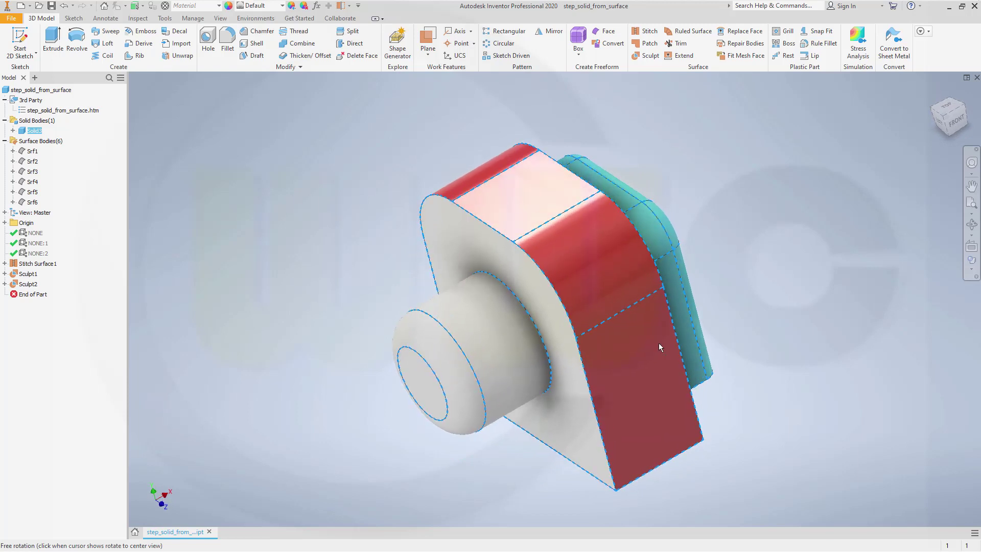
pyautogui.press('Escape')
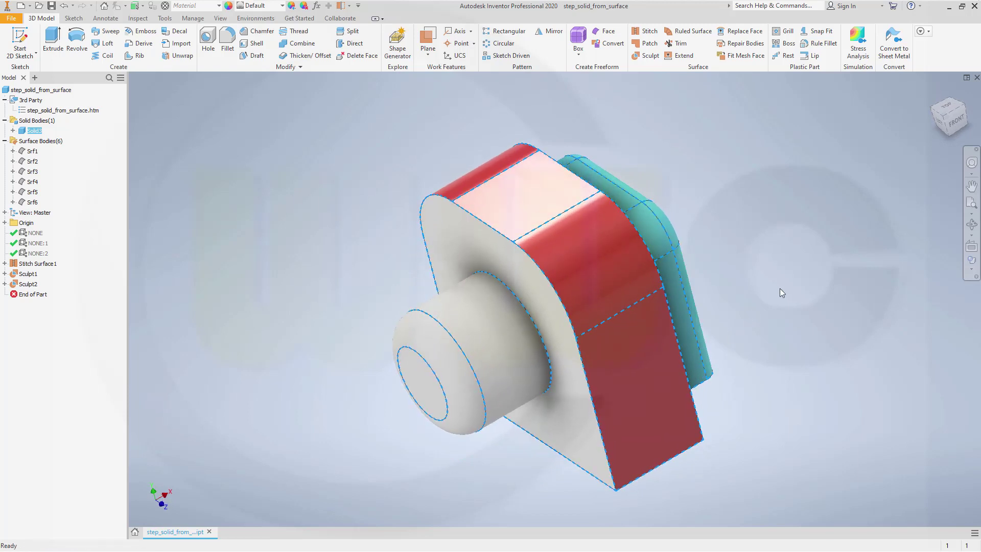